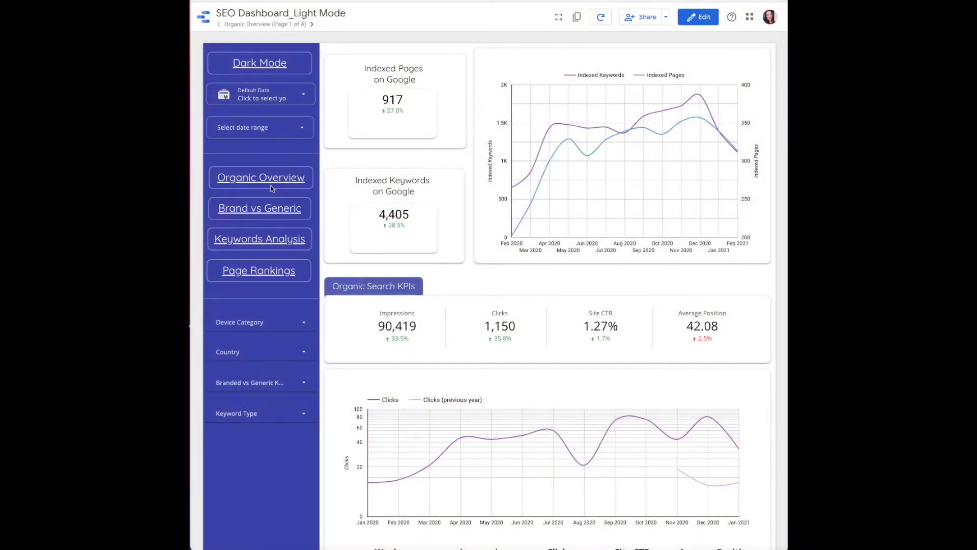
Step: Go to the Brand vs Generic Keyword page, page 2 of the SEO dashboard
{"action": "left_click", "coordinate": [261, 211]}
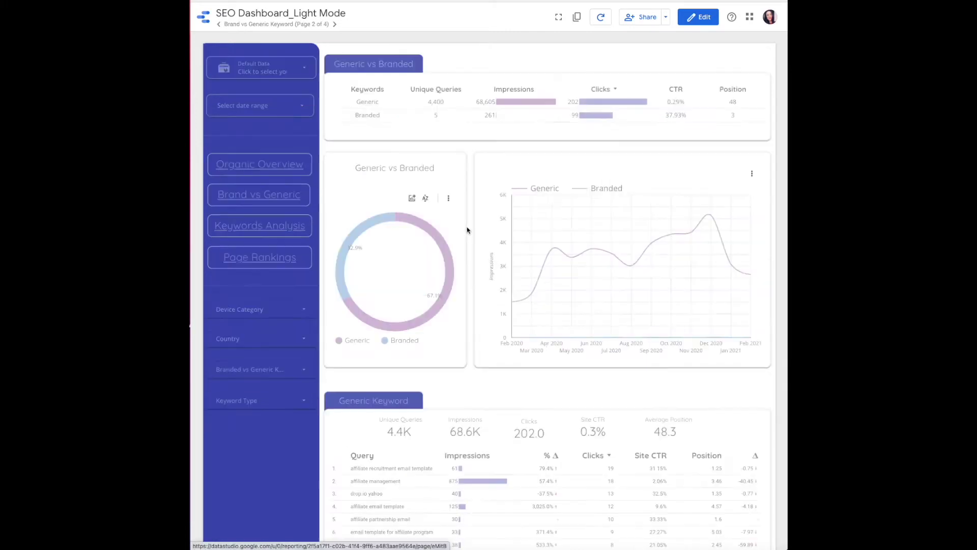
{"action": "mouse_move", "coordinate": [566, 239]}
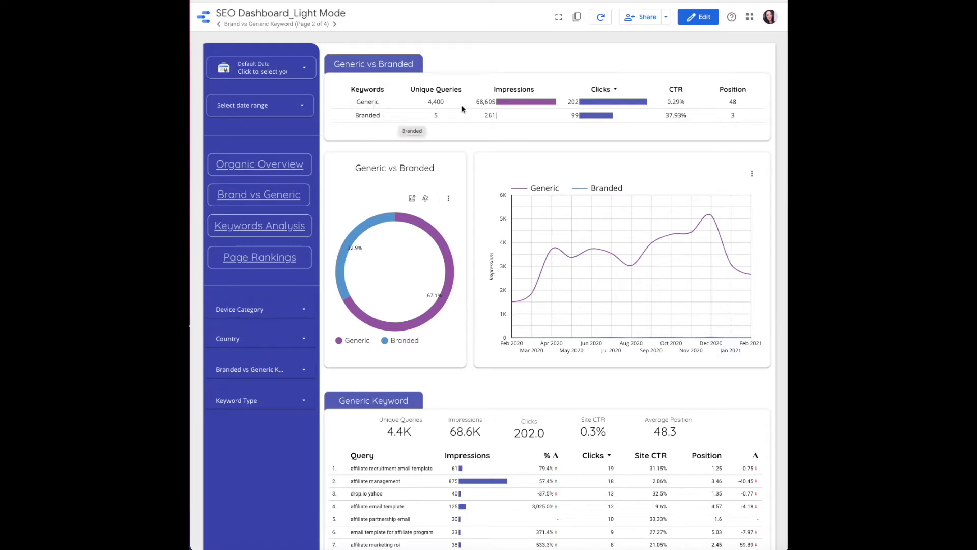
Step: In edit mode, add a blank page with a Clicks by Google Property table widened across it
{"action": "left_click", "coordinate": [708, 18]}
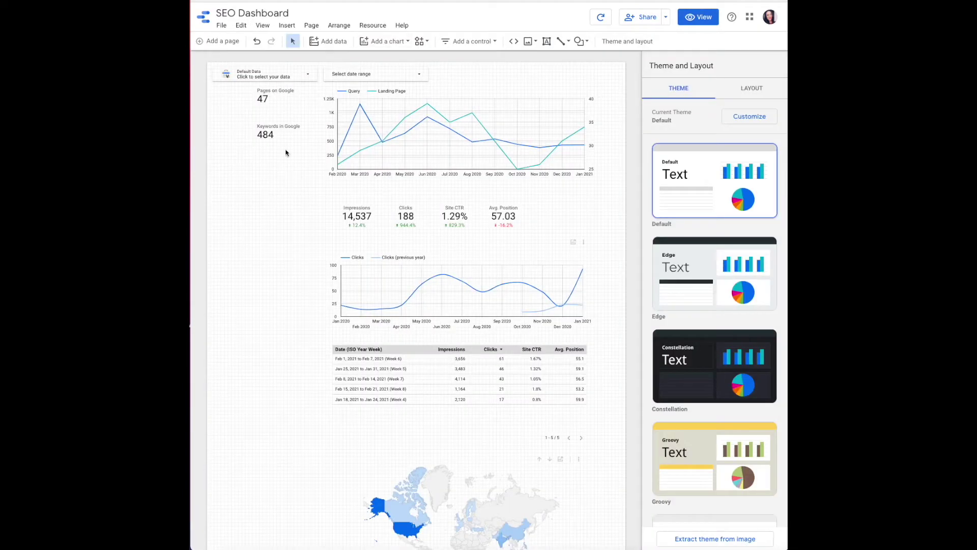
{"action": "left_click", "coordinate": [228, 46]}
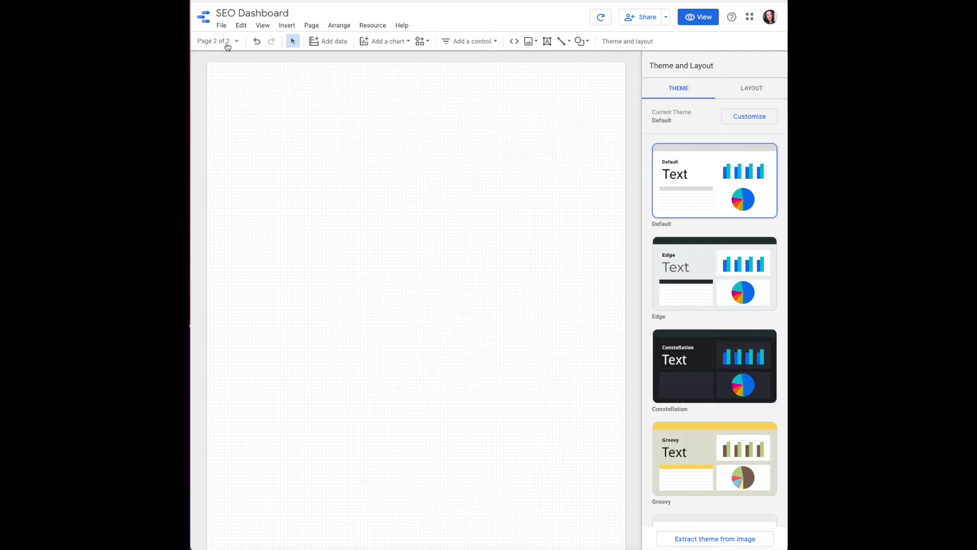
{"action": "left_click", "coordinate": [379, 40]}
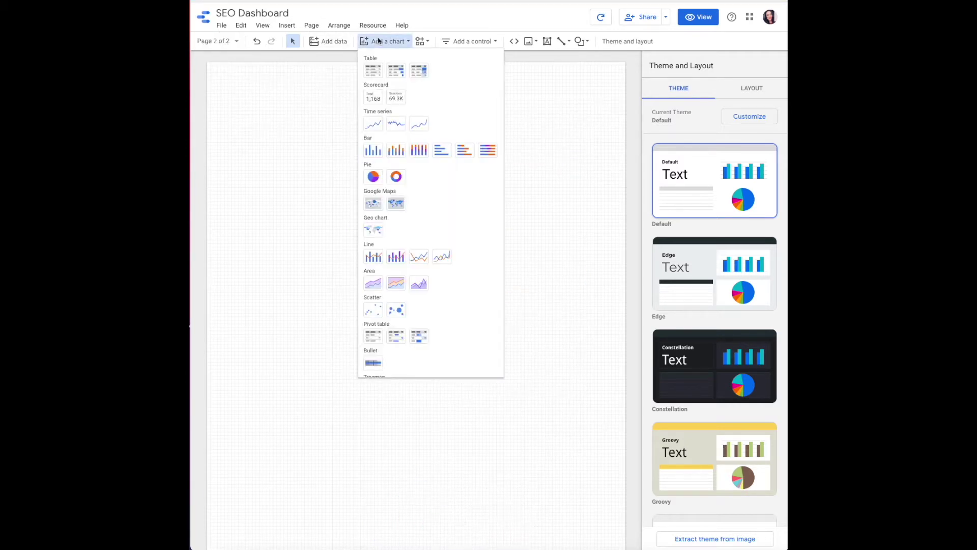
{"action": "left_click", "coordinate": [375, 65]}
{"action": "left_click", "coordinate": [293, 76]}
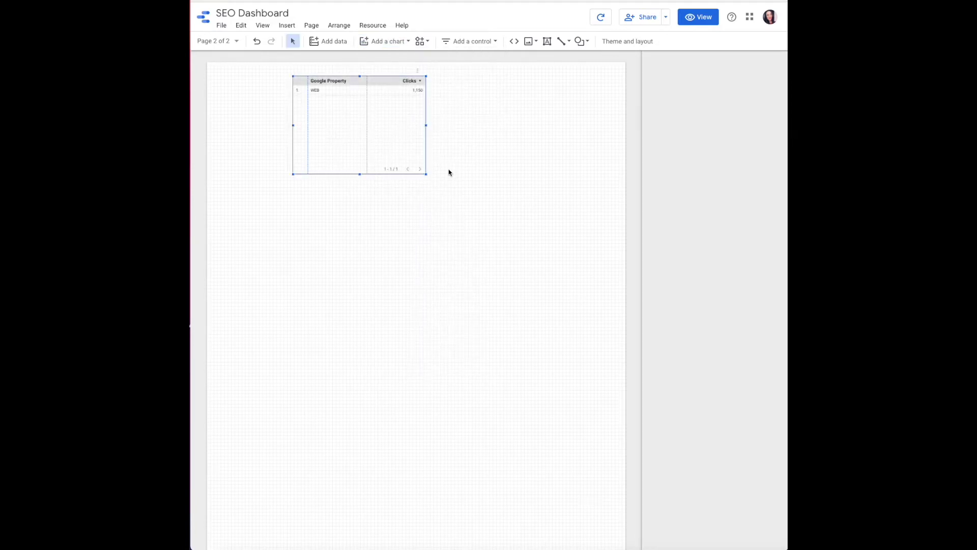
{"action": "left_click_drag", "start_coordinate": [426, 174], "coordinate": [564, 175]}
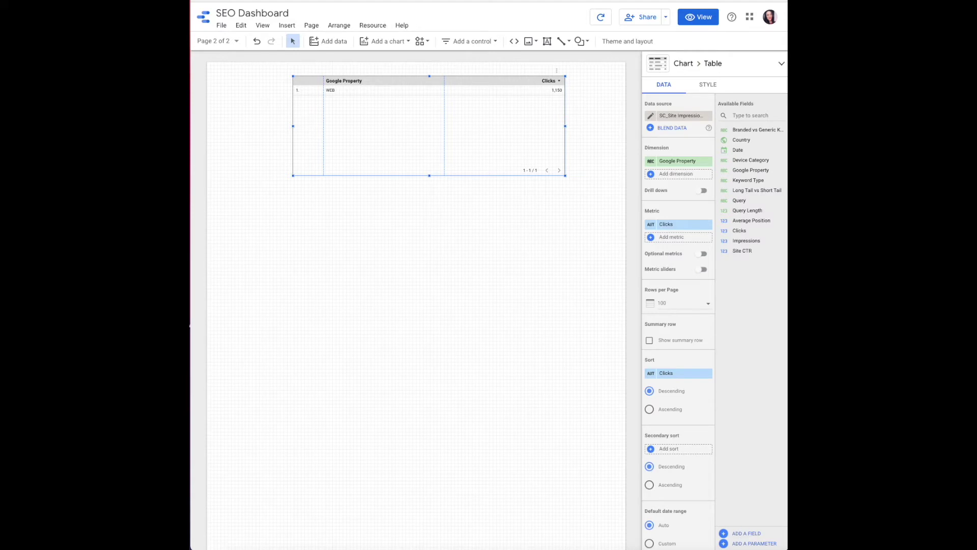
Step: Start a new calculated field on the SC_Site Impression_sample data source
{"action": "left_click", "coordinate": [735, 535]}
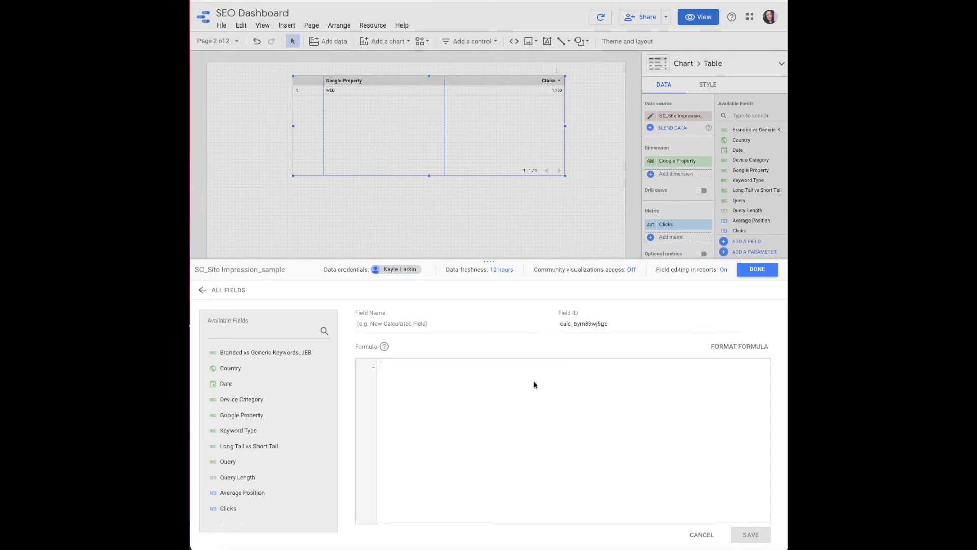
Step: Begin a CASE formula with WHEN REGEXP_MATCH testing Query against a brand-name pattern
{"action": "type", "text": "cas"}
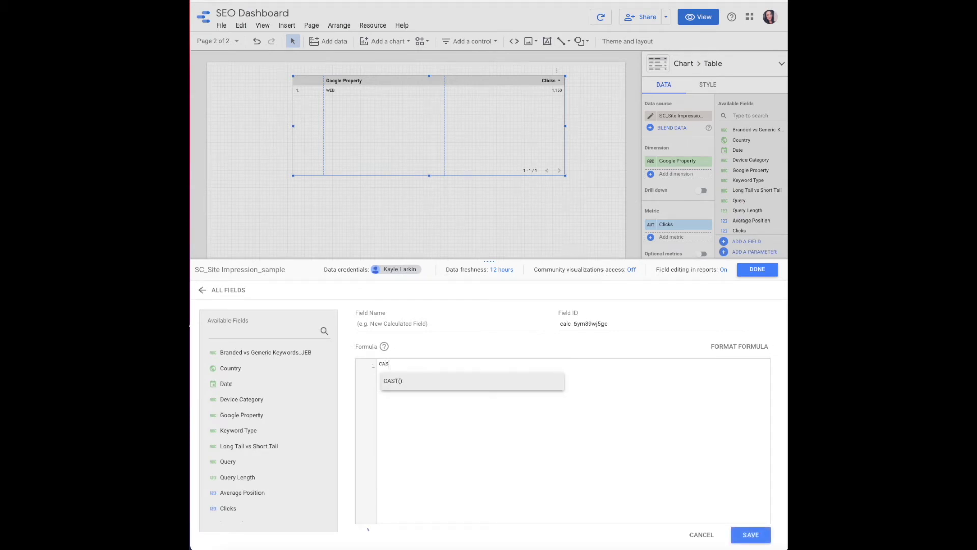
{"action": "key", "text": "Return"}
{"action": "key", "text": "Return"}
{"action": "type", "text": "when "}
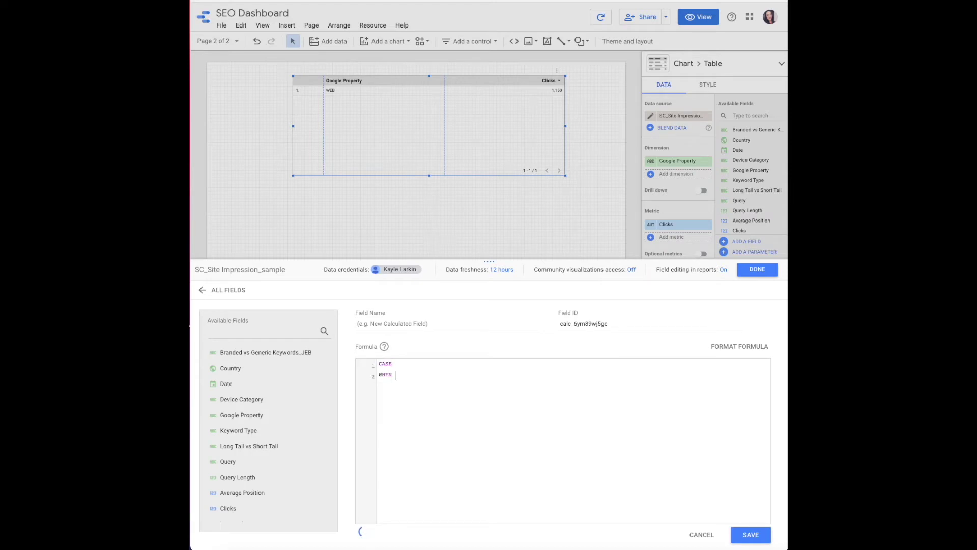
{"action": "type", "text": "REGEXP"}
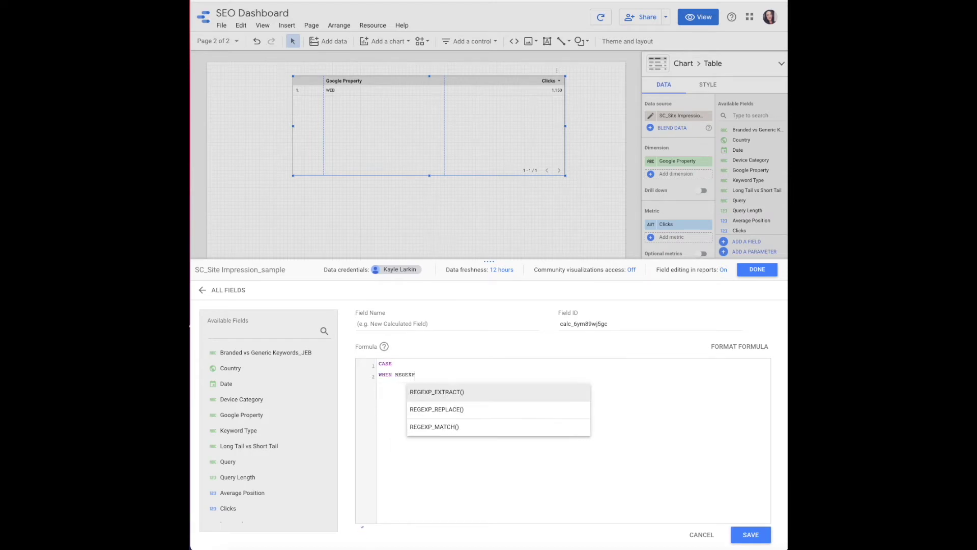
{"action": "type", "text": "_MATCH"}
{"action": "key", "text": "Return"}
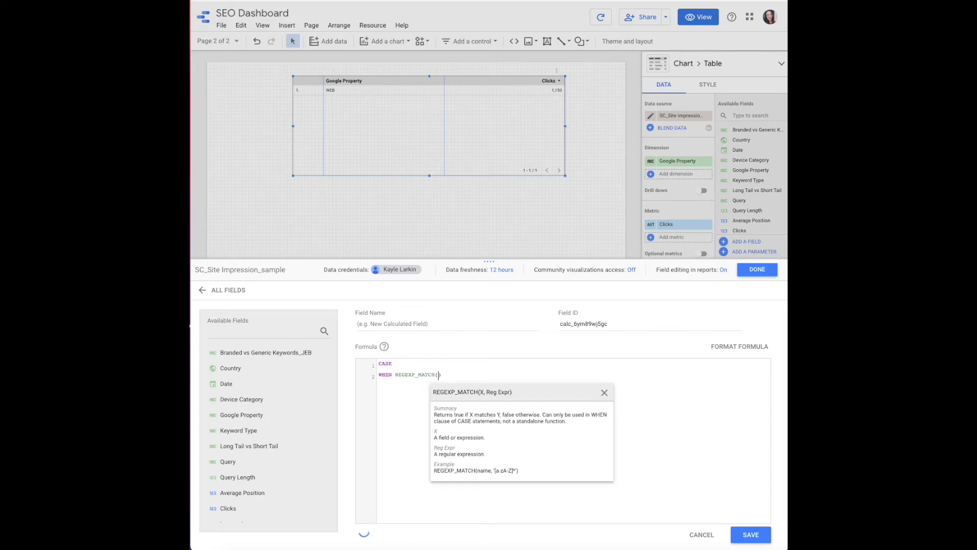
{"action": "type", "text": "Que"}
{"action": "key", "text": "Return"}
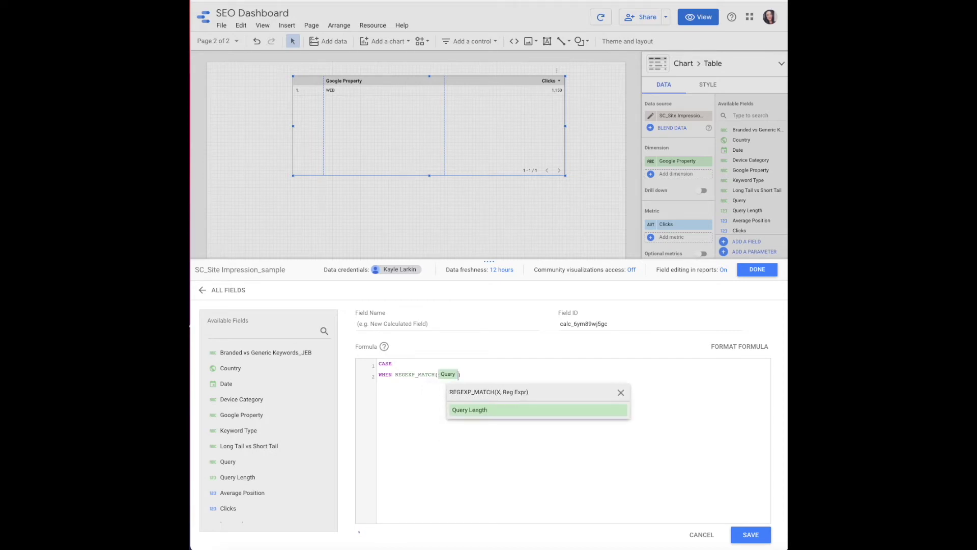
{"action": "type", "text": ", '"}
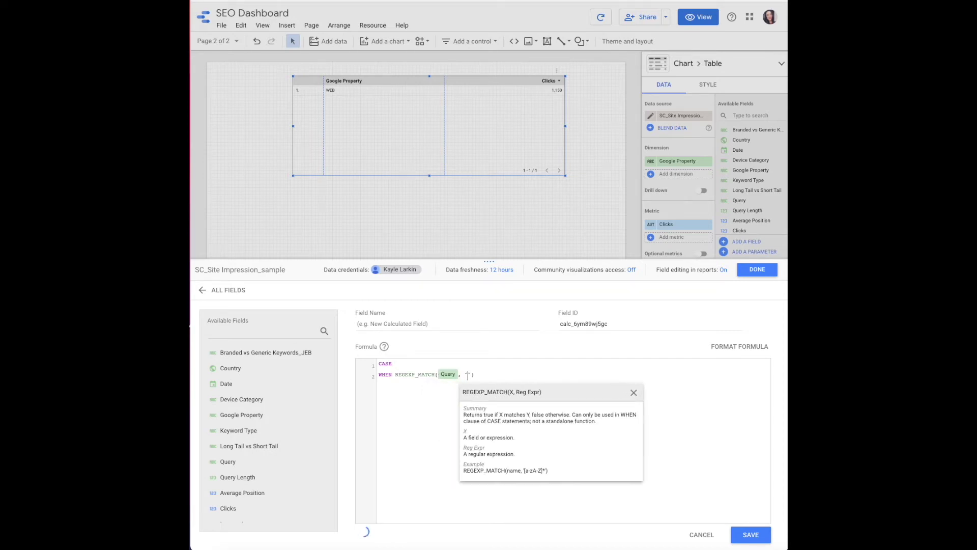
{"action": "type", "text": "."}
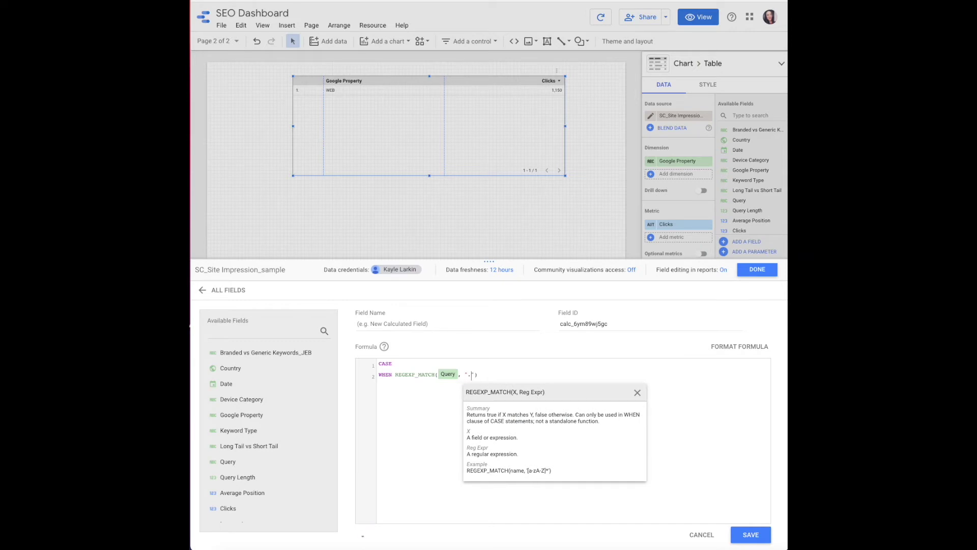
{"action": "type", "text": "\")"}
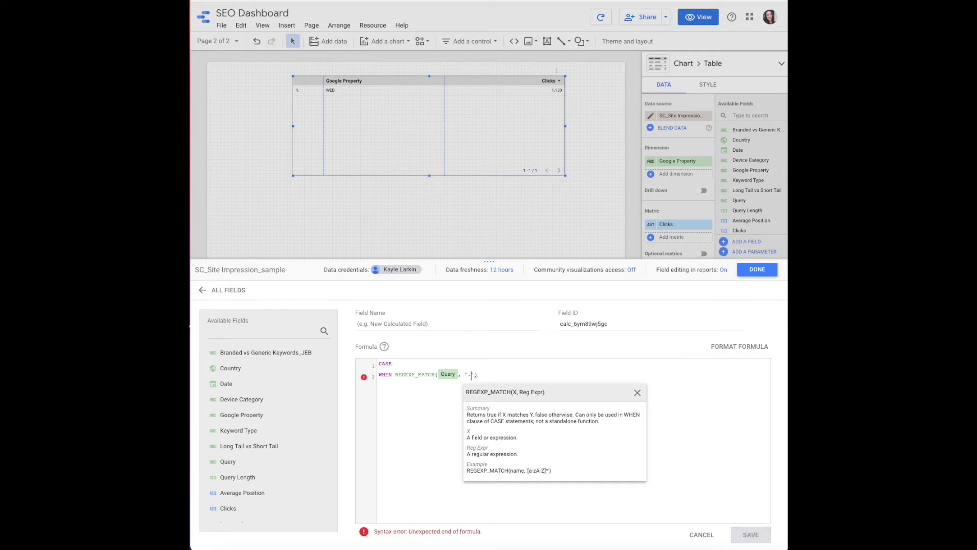
{"action": "type", "text": "brand"}
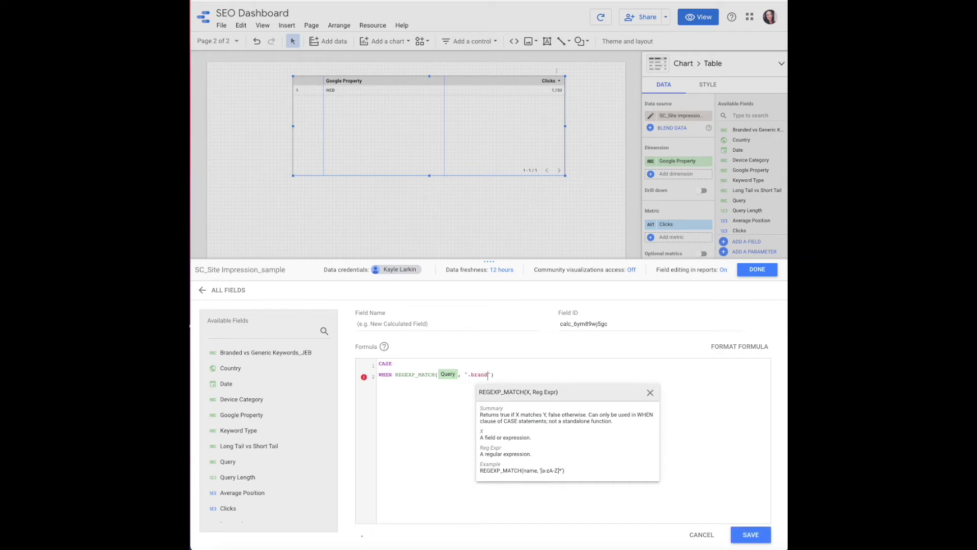
{"action": "type", "text": "."}
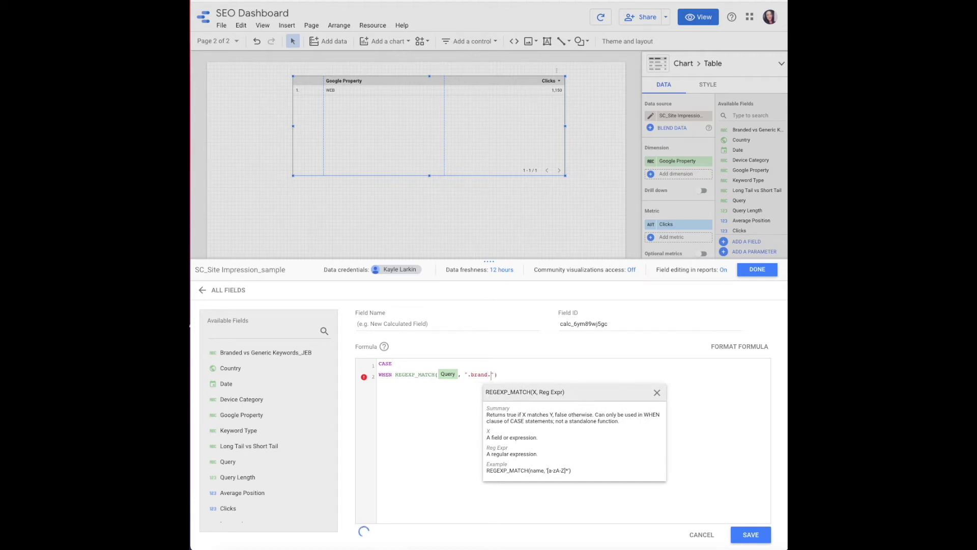
{"action": "type", "text": "*"}
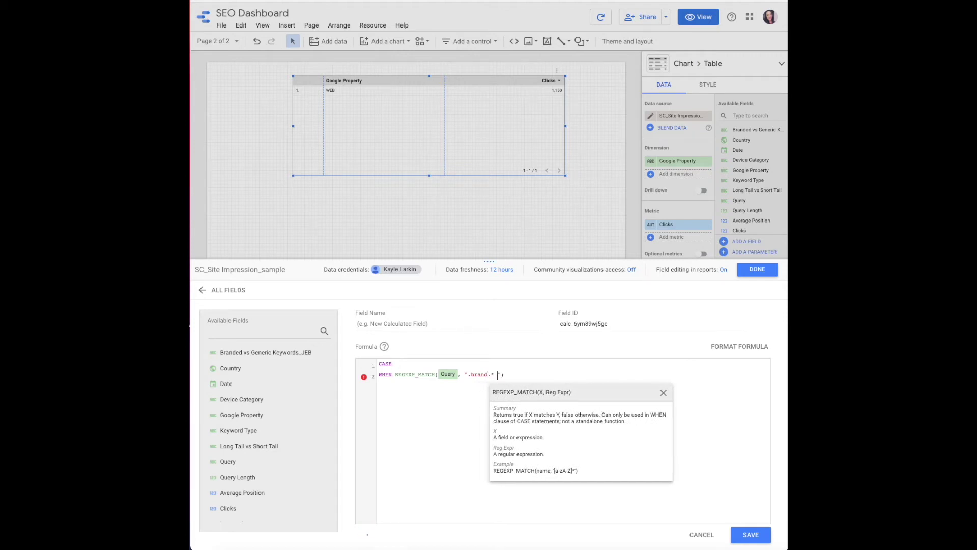
{"action": "type", "text": " |"}
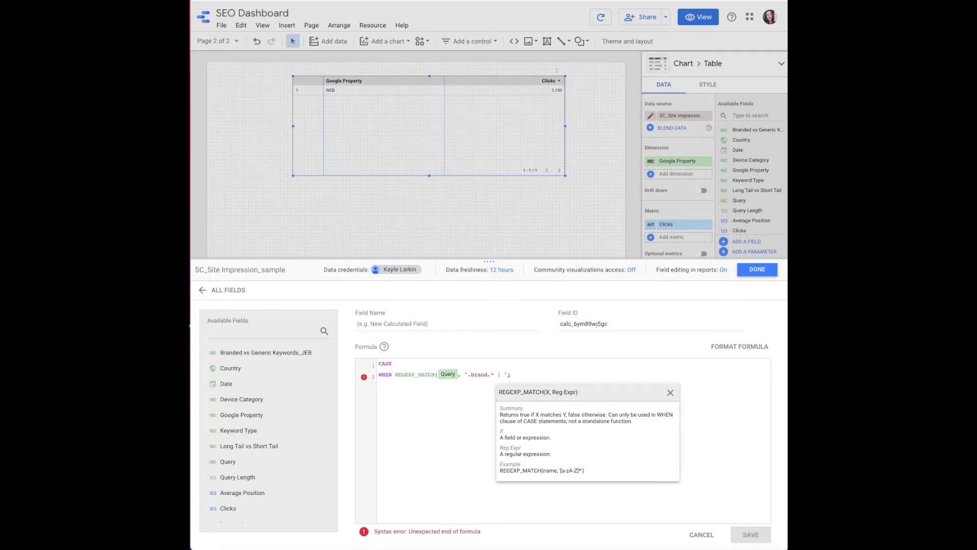
{"action": "type", "text": ".*brand "}
{"action": "type", "text": "variation"}
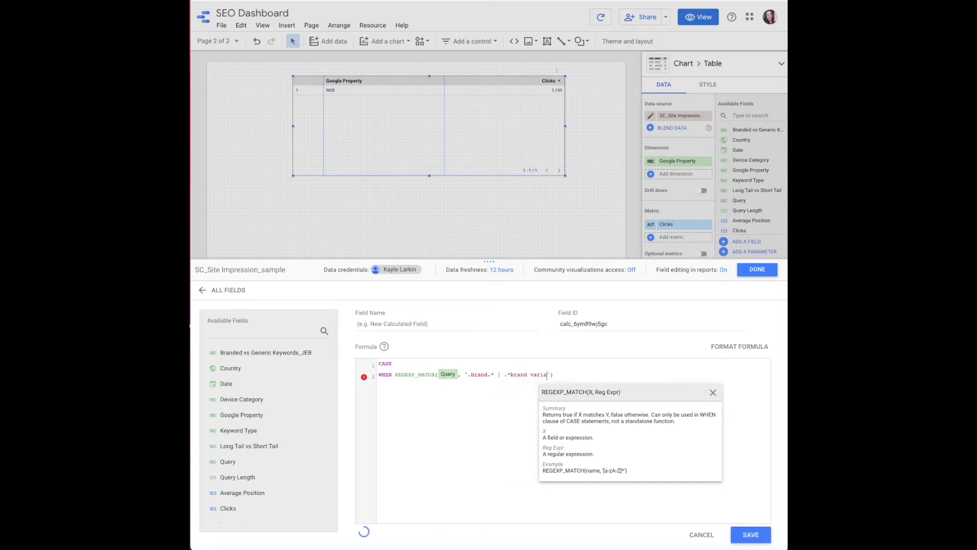
{"action": "type", "text": ".*"}
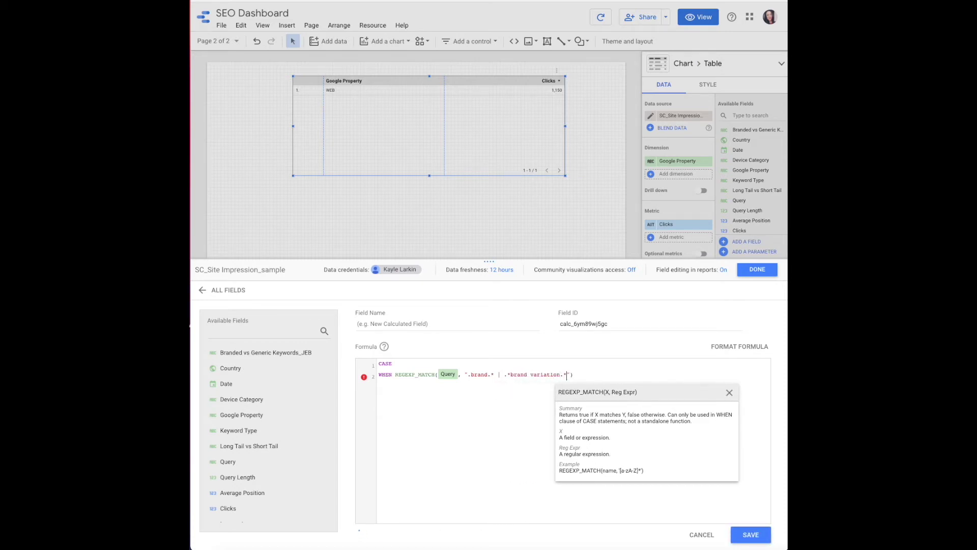
{"action": "left_click", "coordinate": [574, 375]}
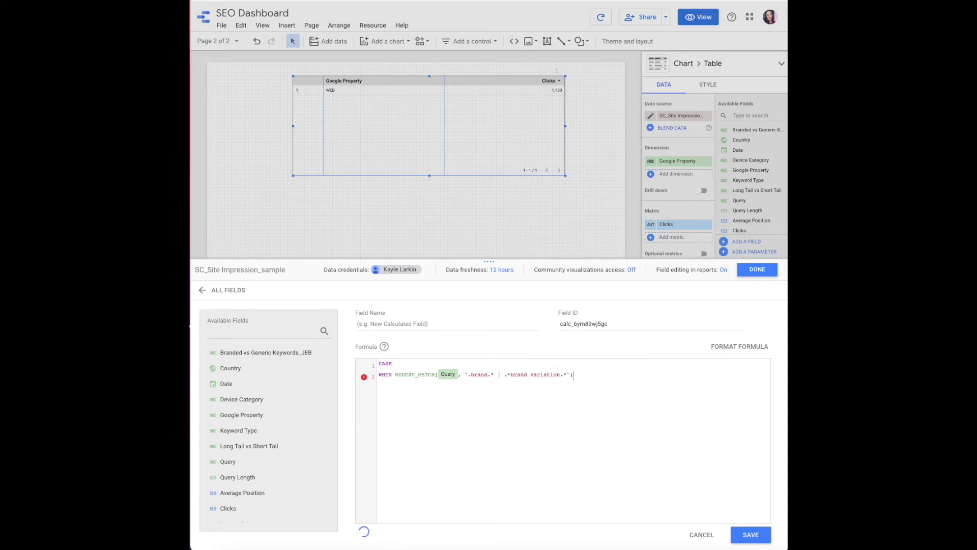
Step: Make matching queries return "Branded" and all others "Generic", closing the formula with END
{"action": "type", "text": "then Bra"}
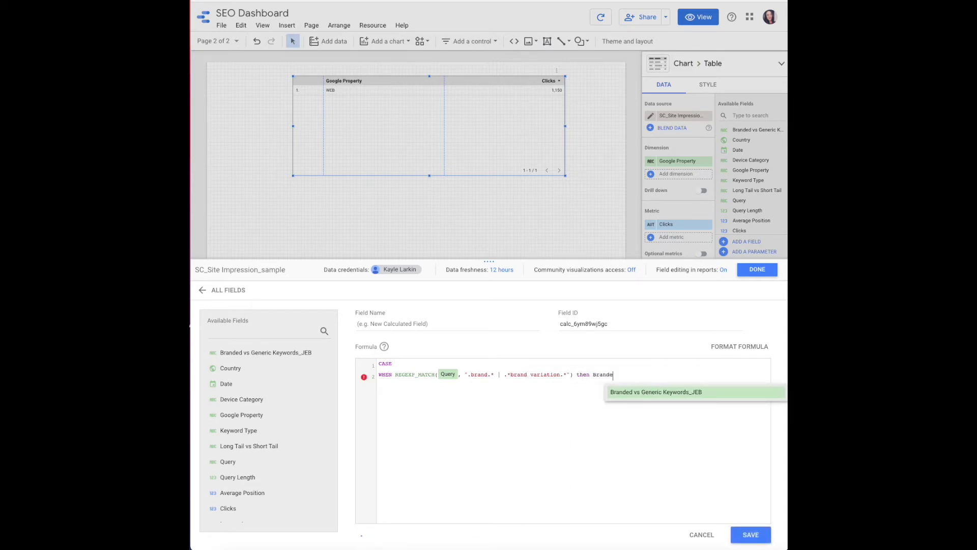
{"action": "key", "text": "BackSpace"}
{"action": "key", "text": "BackSpace"}
{"action": "key", "text": "BackSpace"}
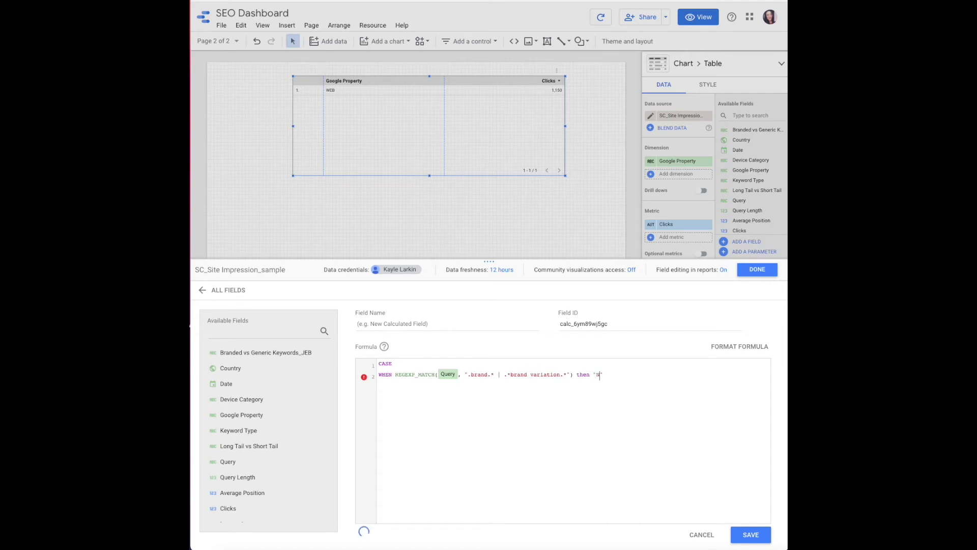
{"action": "type", "text": "\"Branded"}
{"action": "key", "text": "Return"}
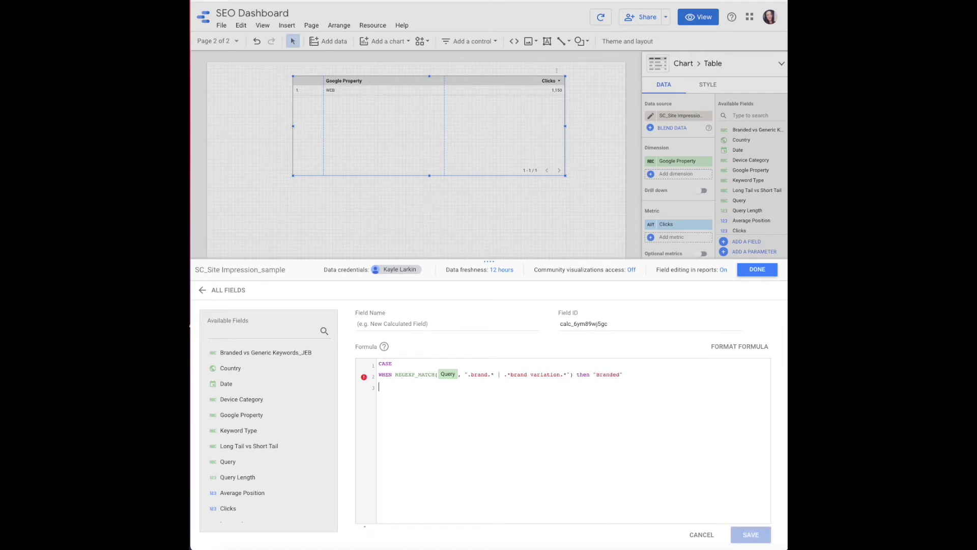
{"action": "type", "text": "else \""}
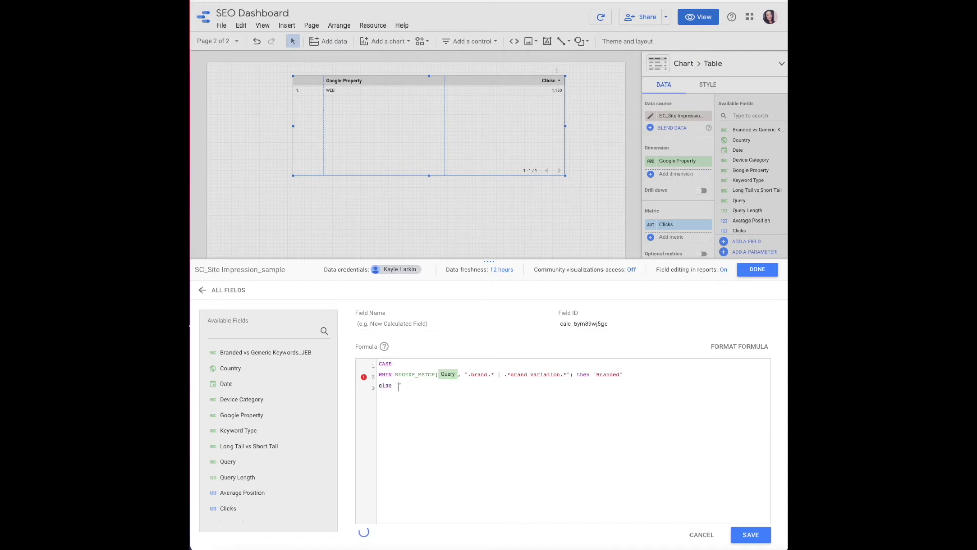
{"action": "type", "text": "Generic\" "}
{"action": "type", "text": "END"}
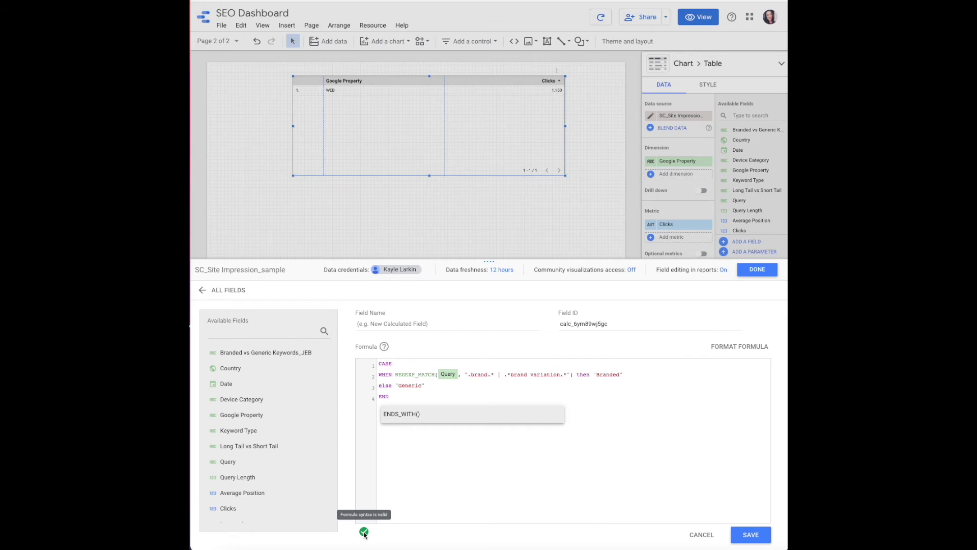
Step: Name the calculated field SAMPLE BRANDED v GENERIC and save it
{"action": "left_click", "coordinate": [423, 323]}
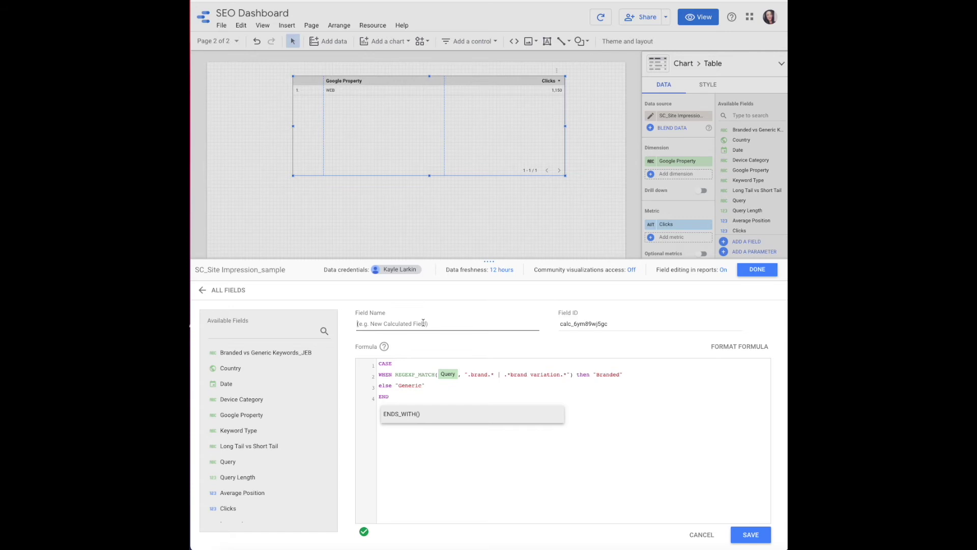
{"action": "type", "text": "SAMPLE KE"}
{"action": "key", "text": "BackSpace"}
{"action": "type", "text": "BRANDED v GENERIC"}
{"action": "left_click", "coordinate": [763, 534]}
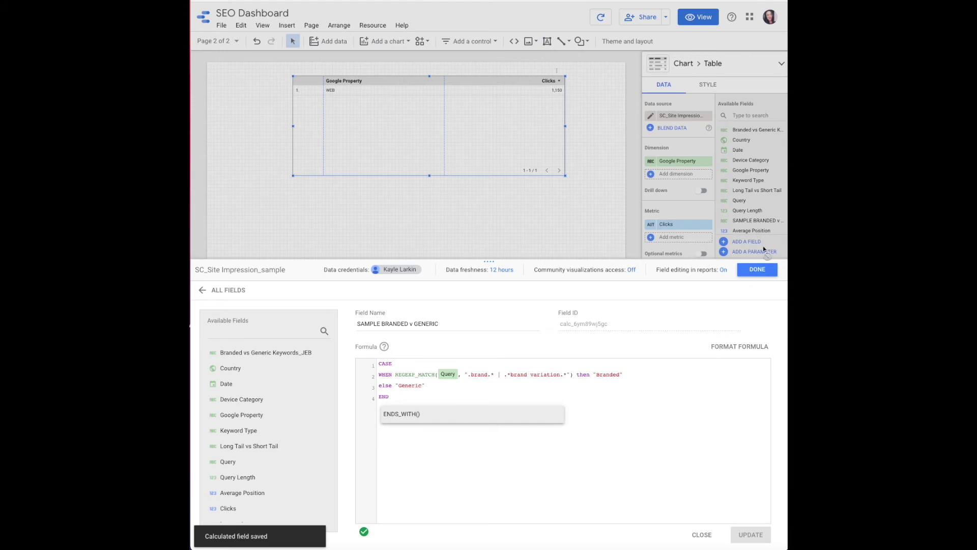
Step: Set the table dimension to Branded vs Generic Keywords_JEB and rename it Keywords
{"action": "left_click", "coordinate": [765, 271]}
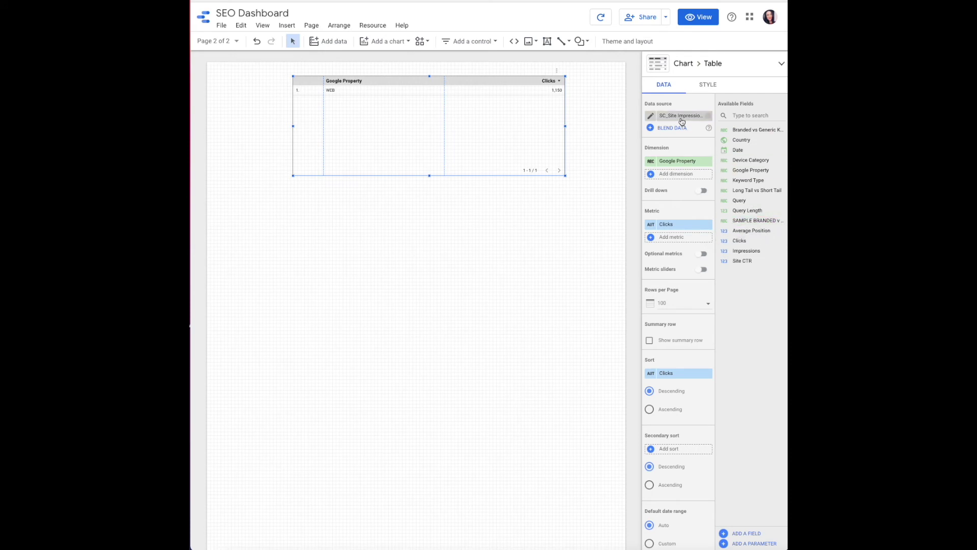
{"action": "left_click", "coordinate": [675, 164]}
{"action": "type", "text": "bran"}
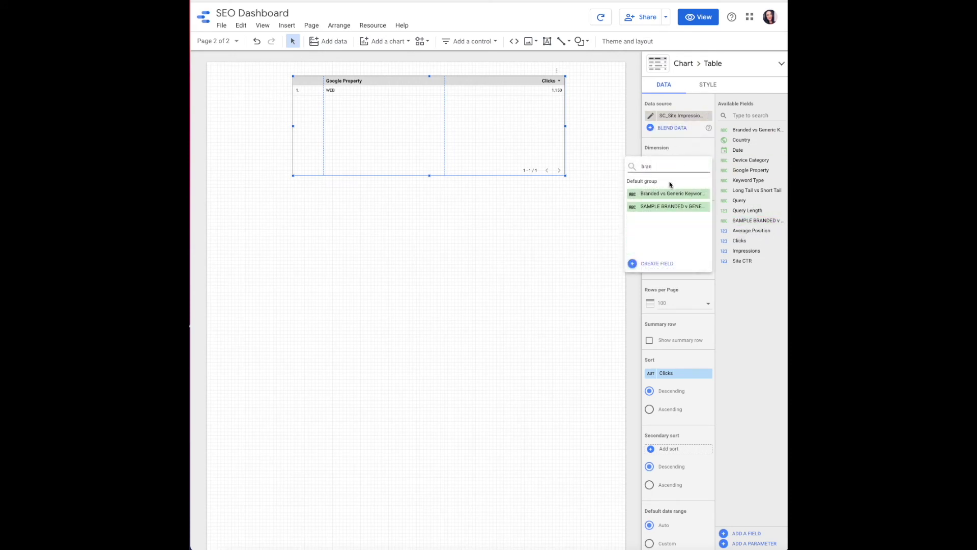
{"action": "left_click", "coordinate": [671, 193]}
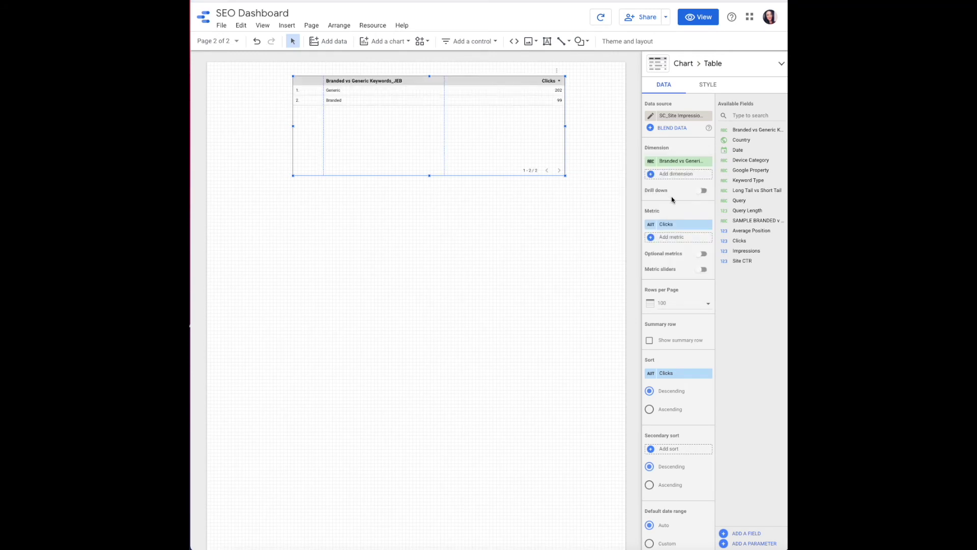
{"action": "left_click", "coordinate": [651, 161]}
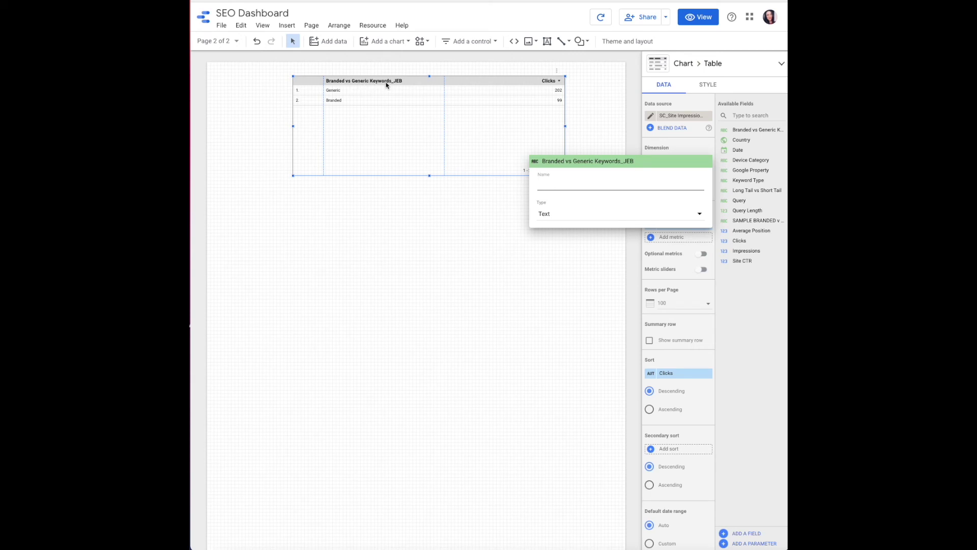
{"action": "type", "text": "Keywords"}
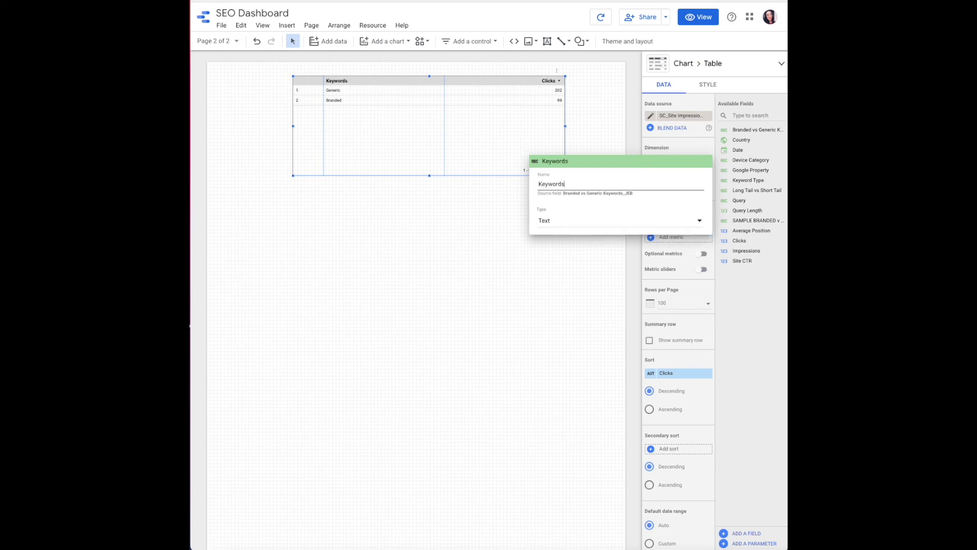
{"action": "key", "text": "Return"}
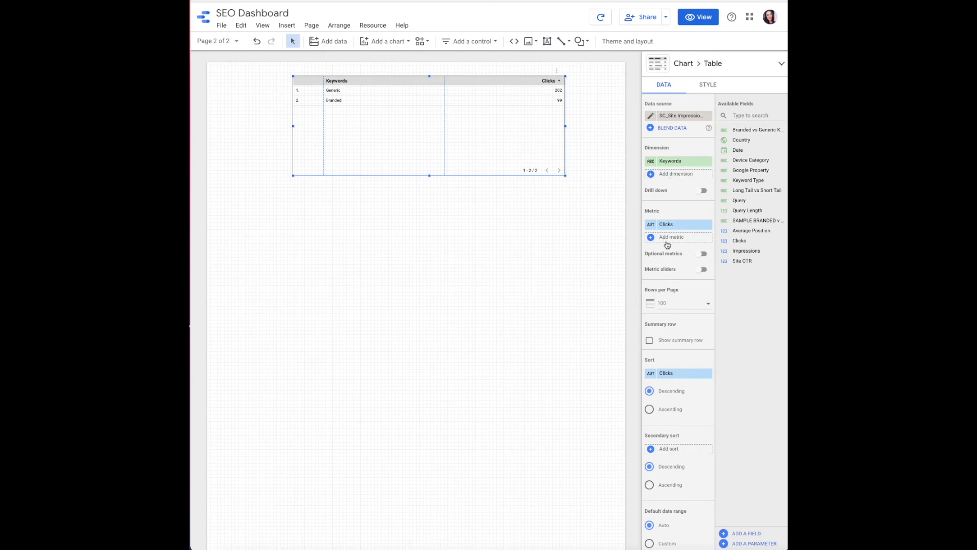
Step: Replace the Clicks metric with Query and add Impressions
{"action": "left_click", "coordinate": [677, 224]}
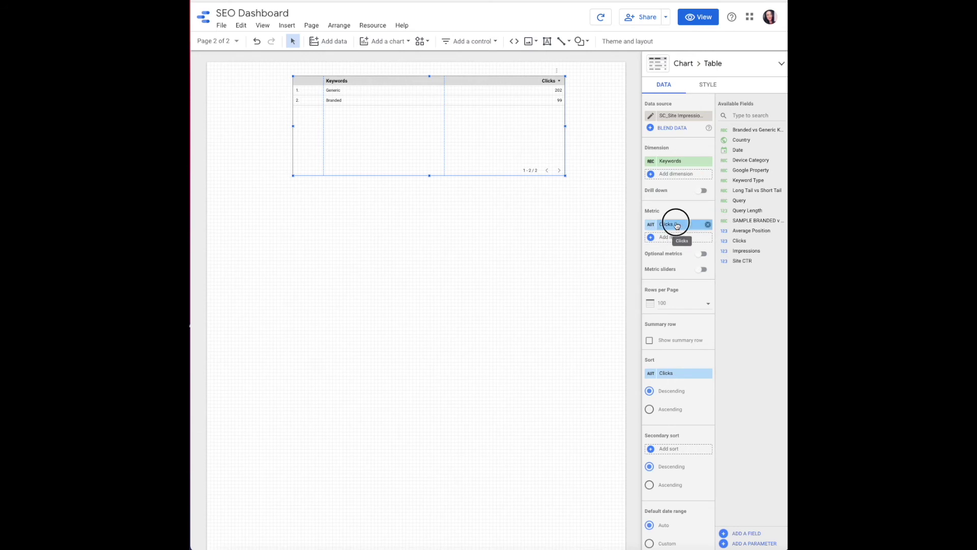
{"action": "type", "text": "query"}
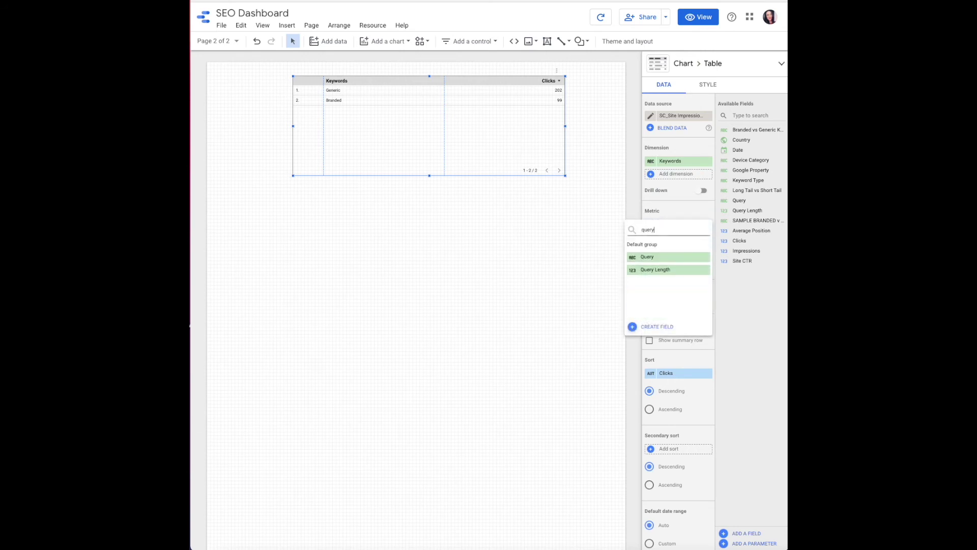
{"action": "left_click", "coordinate": [659, 257]}
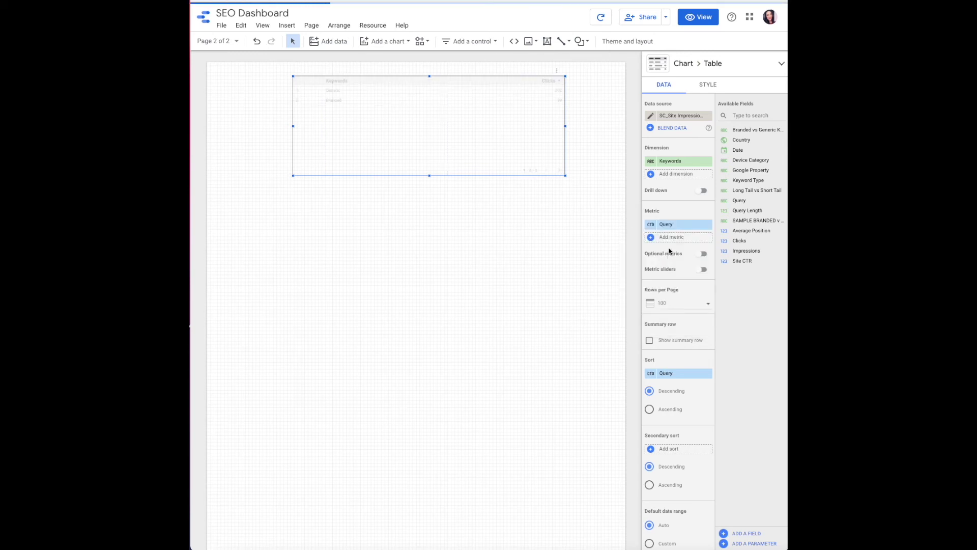
{"action": "left_click", "coordinate": [671, 226]}
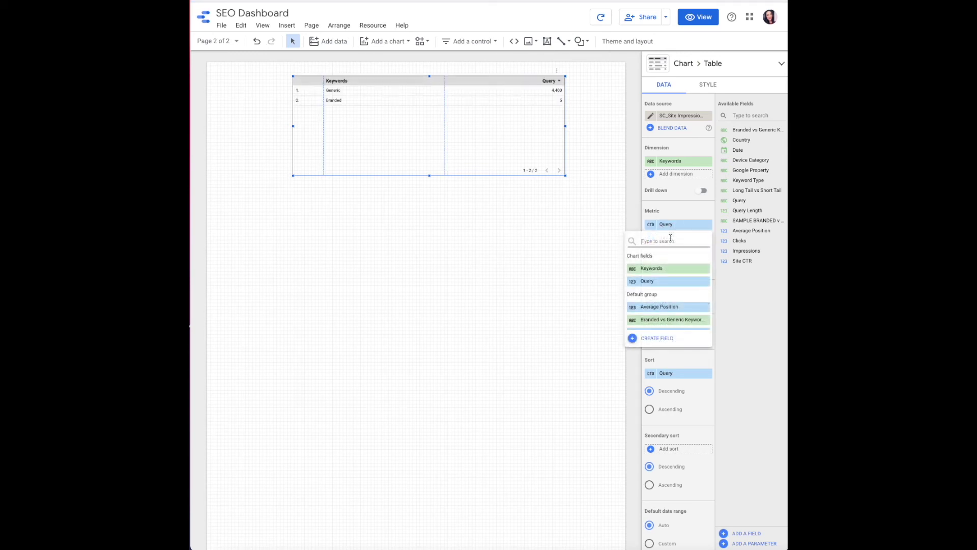
{"action": "type", "text": "imp"}
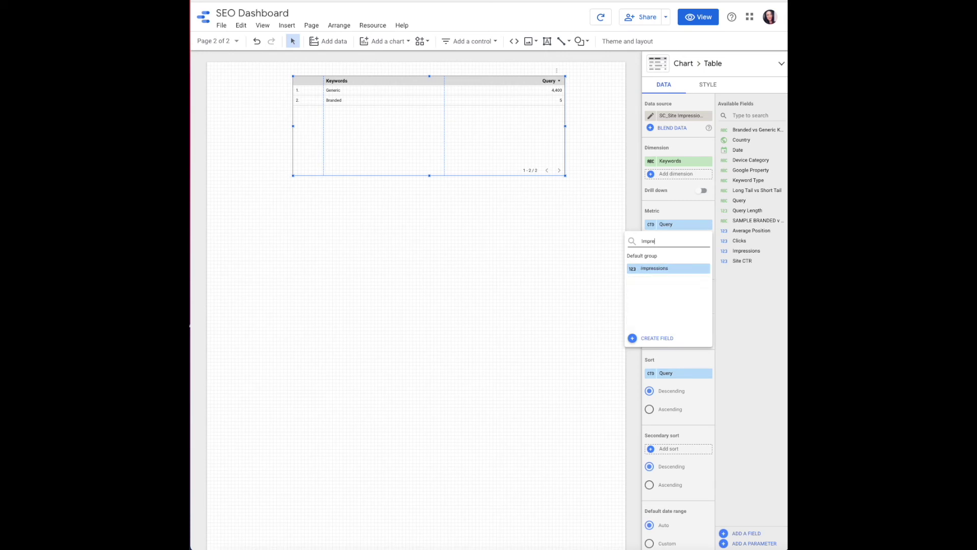
{"action": "left_click", "coordinate": [674, 268]}
Step: Add Clicks, Site CTR and Average Position as further metrics
{"action": "left_click", "coordinate": [672, 249]}
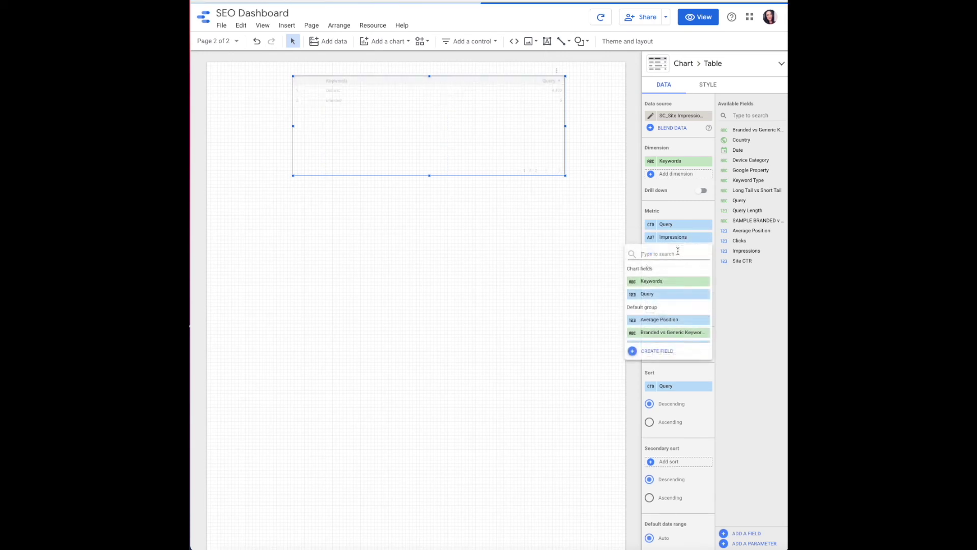
{"action": "type", "text": "clicks"}
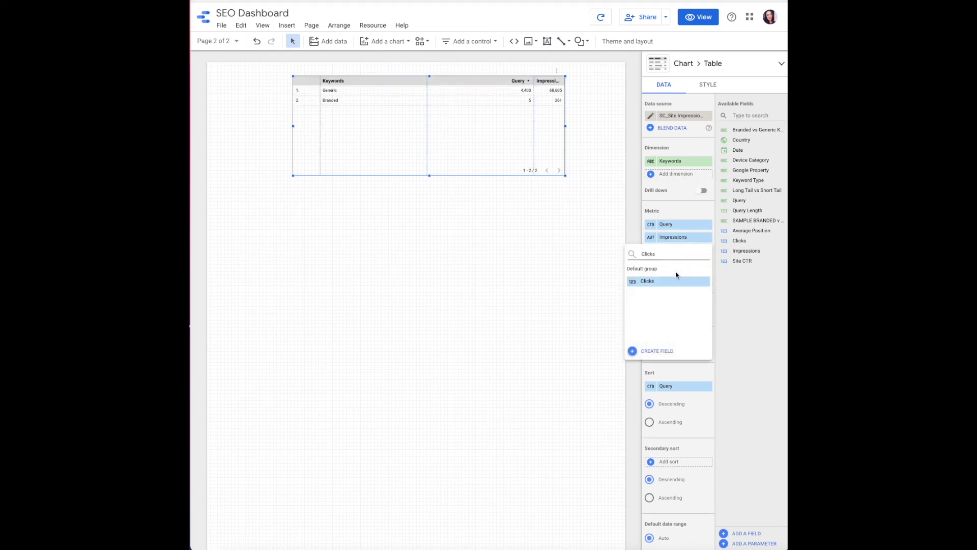
{"action": "left_click", "coordinate": [671, 281]}
{"action": "left_click", "coordinate": [673, 262]}
{"action": "type", "text": "Site"}
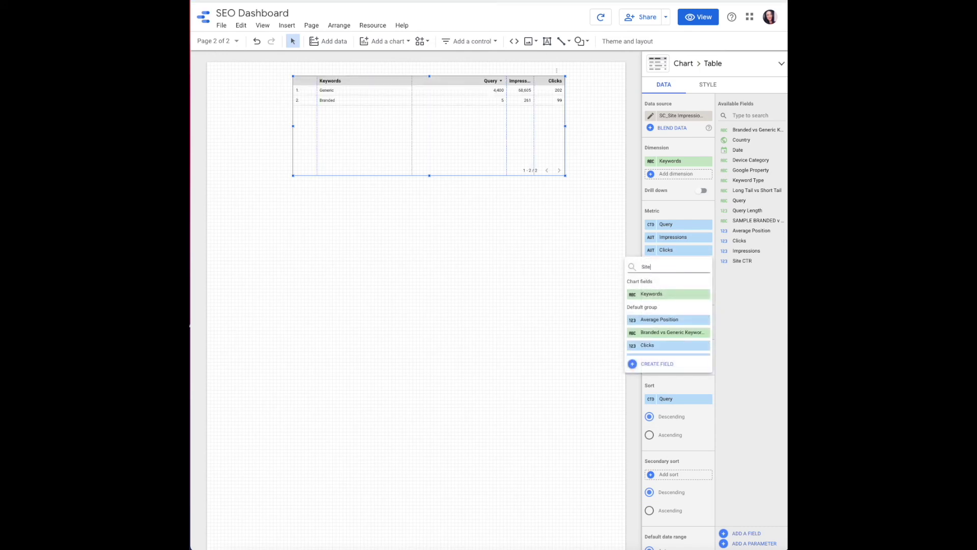
{"action": "type", "text": " CT"}
{"action": "left_click", "coordinate": [679, 294]}
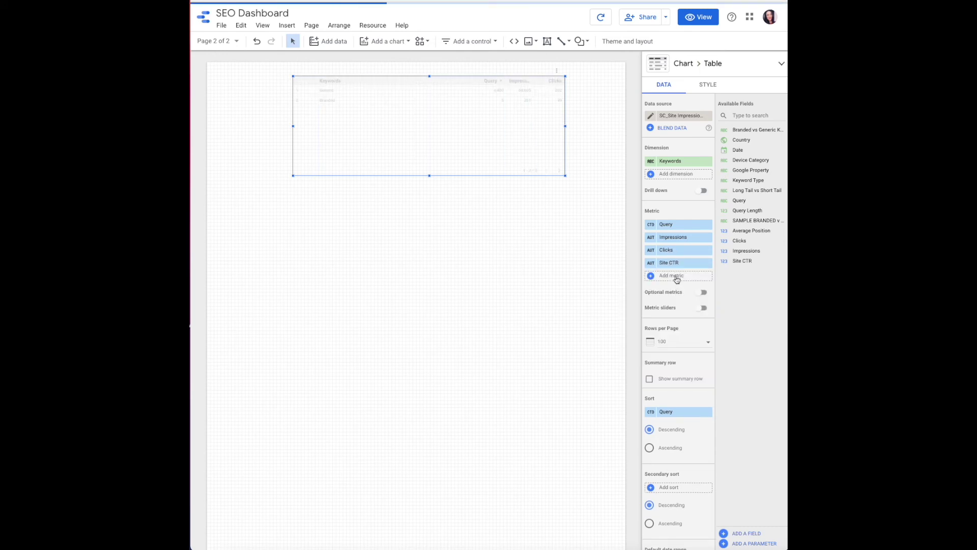
{"action": "left_click", "coordinate": [676, 275]}
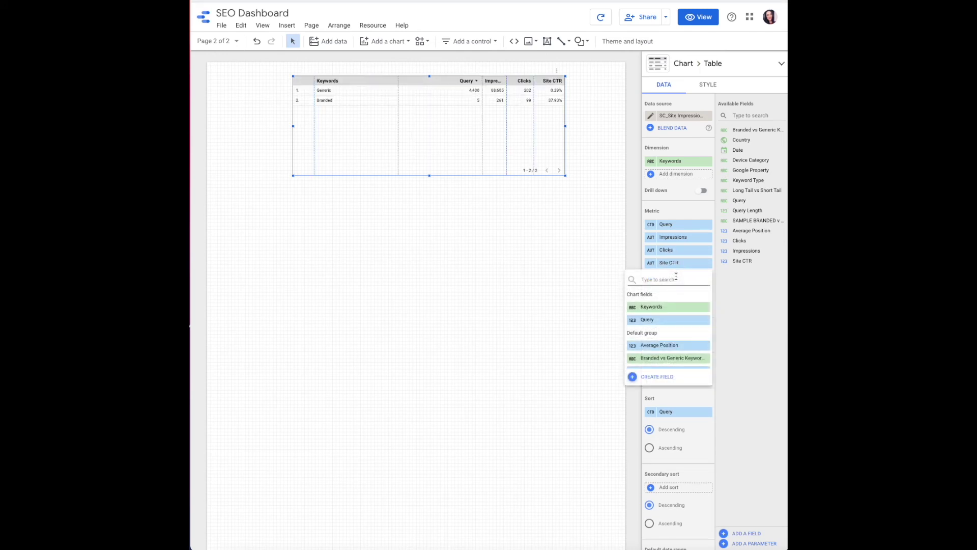
{"action": "left_click", "coordinate": [669, 345]}
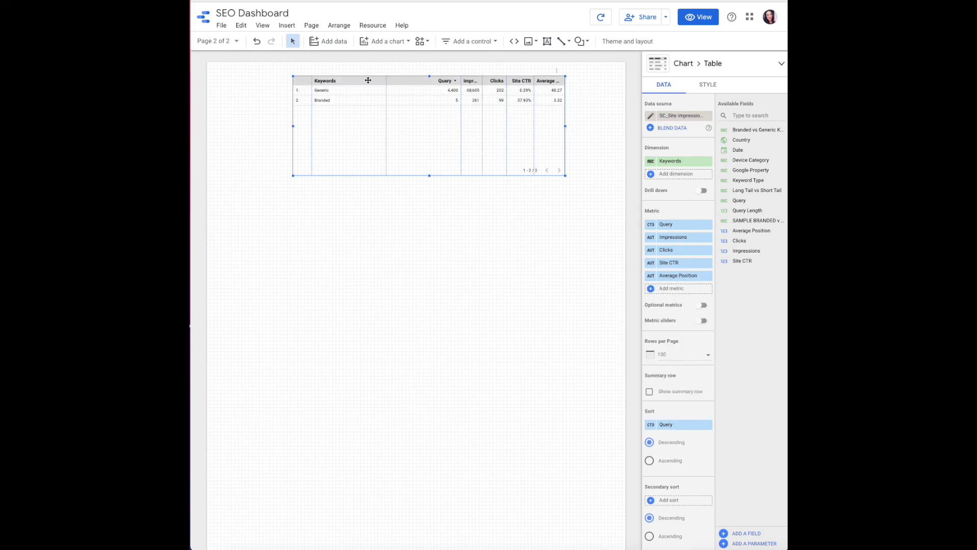
Step: Rebalance column widths, widen the table, shorten it to two rows, and preview in view mode
{"action": "left_click_drag", "start_coordinate": [384, 79], "coordinate": [360, 79]}
{"action": "left_click_drag", "start_coordinate": [460, 80], "coordinate": [406, 79]}
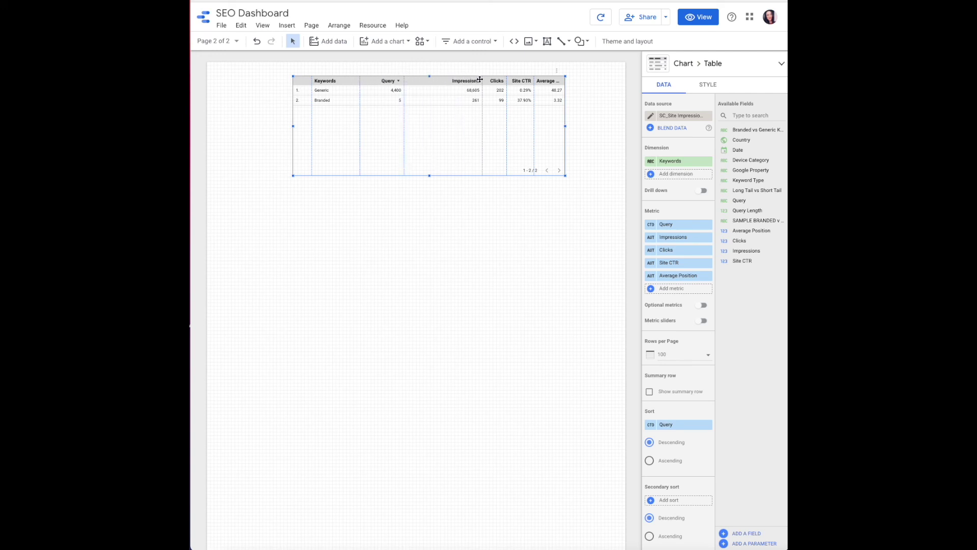
{"action": "mouse_move", "coordinate": [482, 79]}
{"action": "left_mouse_down"}
{"action": "mouse_move", "coordinate": [454, 79]}
{"action": "mouse_move", "coordinate": [501, 80]}
{"action": "left_mouse_up"}
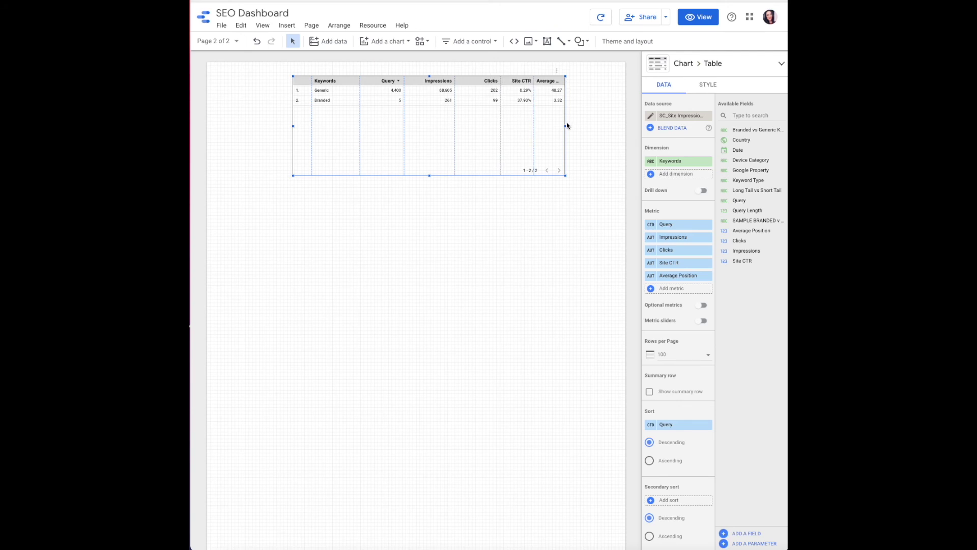
{"action": "left_click_drag", "start_coordinate": [566, 125], "coordinate": [607, 126]}
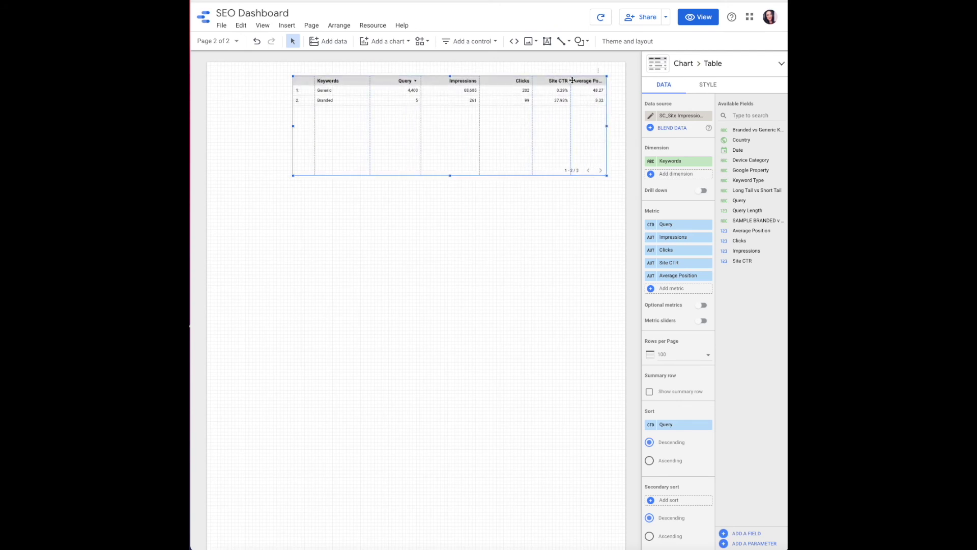
{"action": "left_click_drag", "start_coordinate": [533, 79], "coordinate": [511, 79]}
{"action": "left_click_drag", "start_coordinate": [571, 79], "coordinate": [555, 80]}
{"action": "left_click_drag", "start_coordinate": [447, 176], "coordinate": [447, 118]}
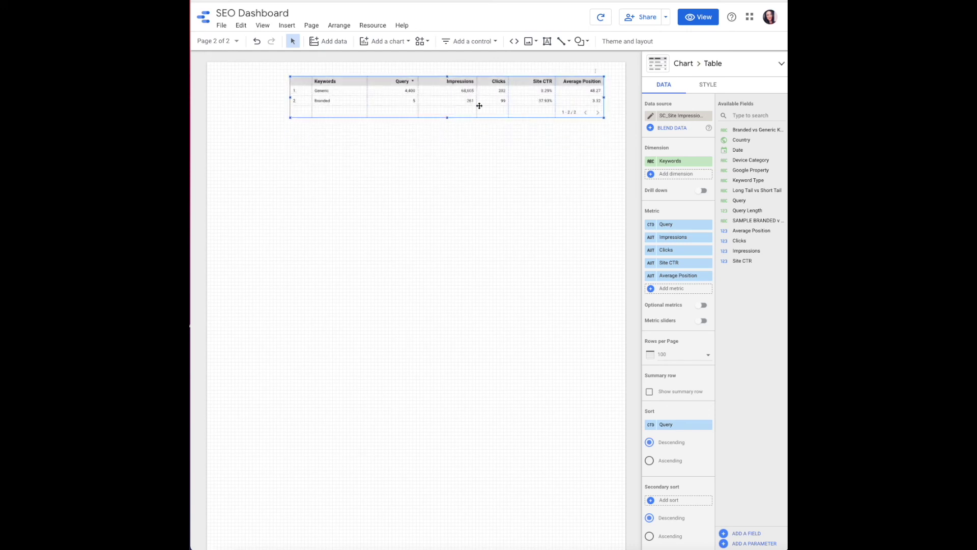
{"action": "left_click", "coordinate": [708, 15]}
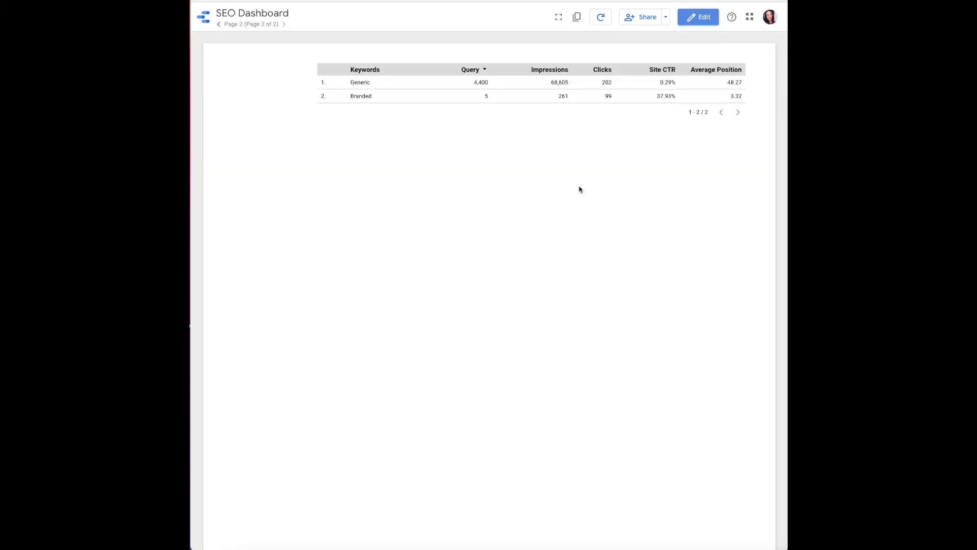